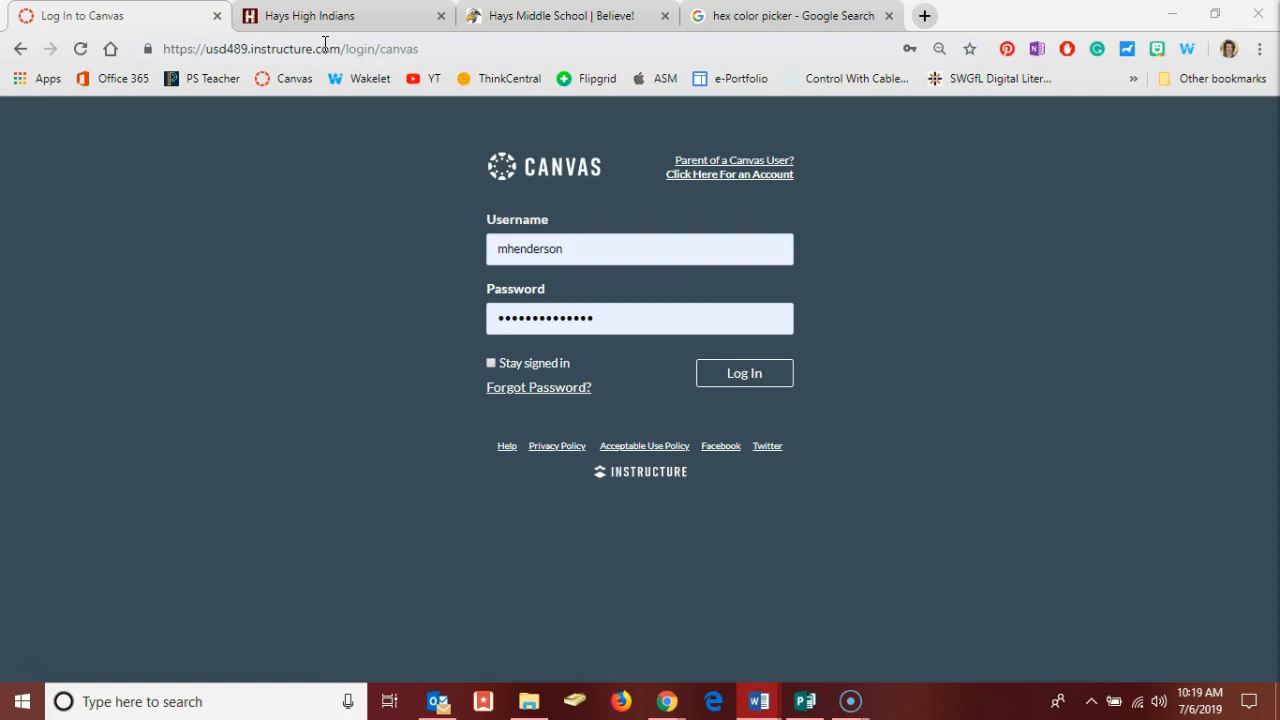
View the Hays High Indians and Hays Middle School websites as places to reach Canvas from.
{"action": "left_click", "coordinate": [315, 20]}
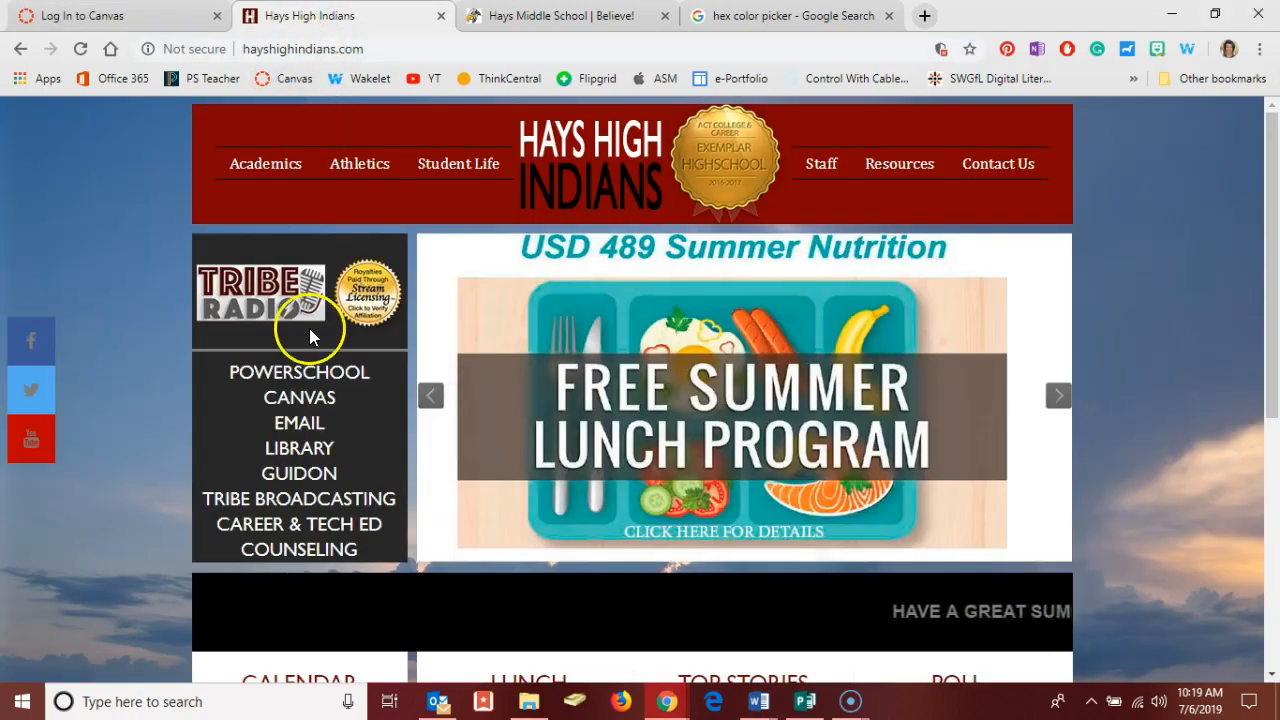
{"action": "left_click", "coordinate": [566, 16]}
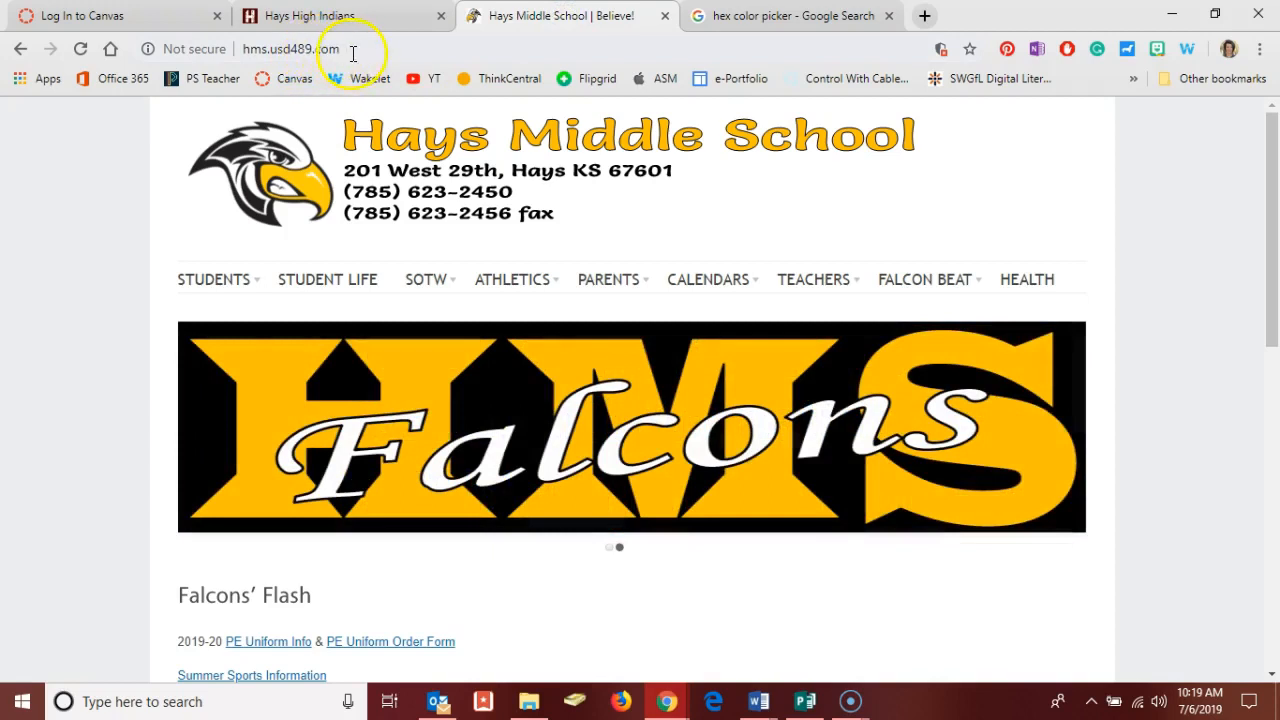
{"action": "mouse_move", "coordinate": [797, 288]}
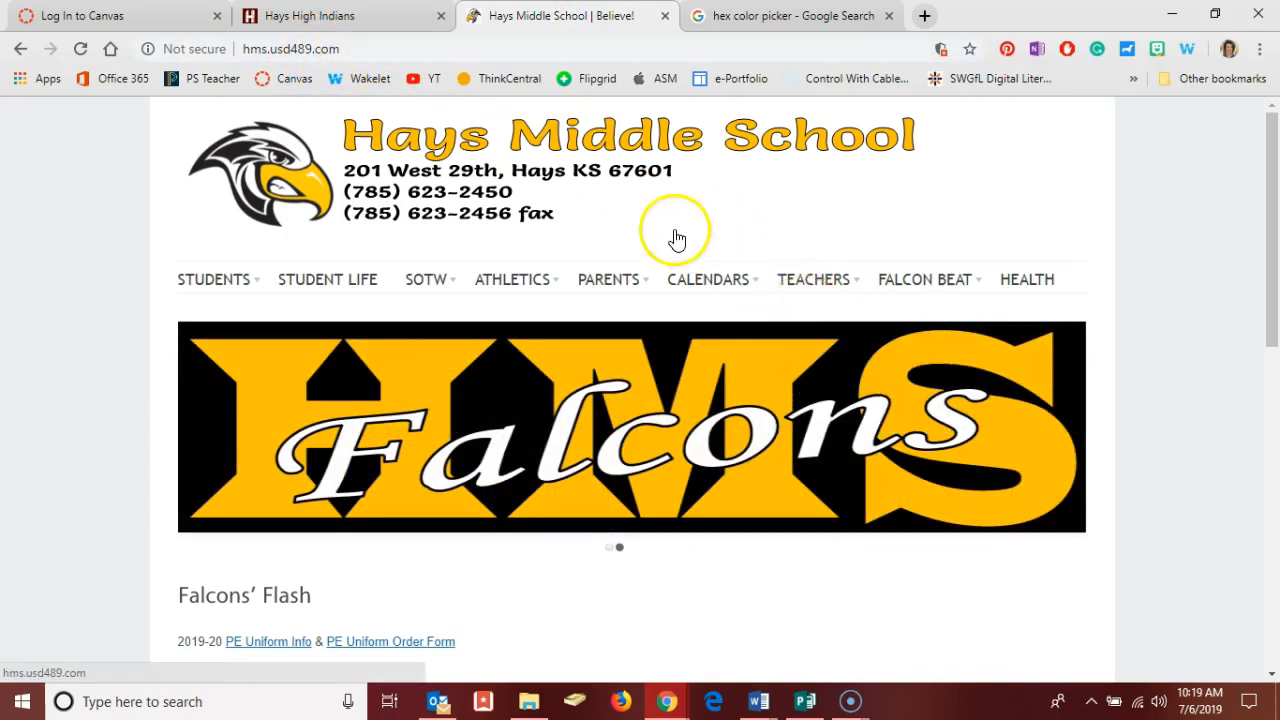
Return to the Canvas login page and log in with the saved credentials.
{"action": "left_click", "coordinate": [160, 18]}
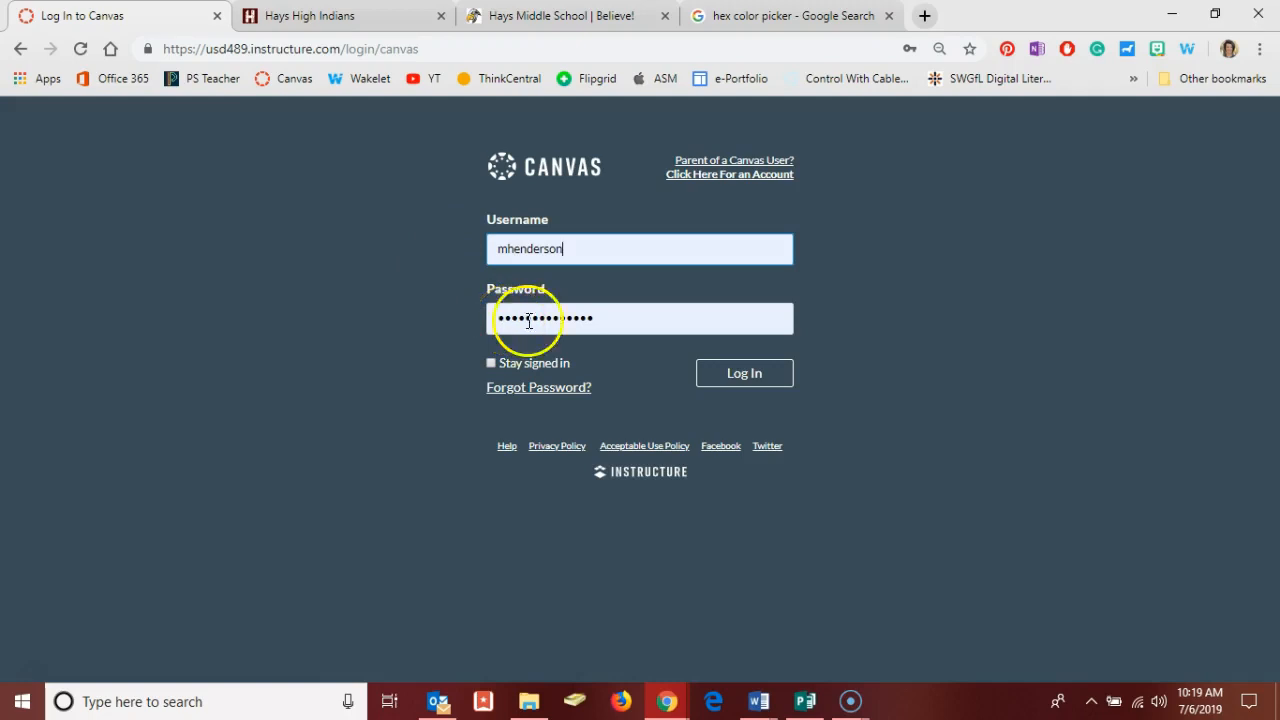
{"action": "left_click", "coordinate": [718, 377]}
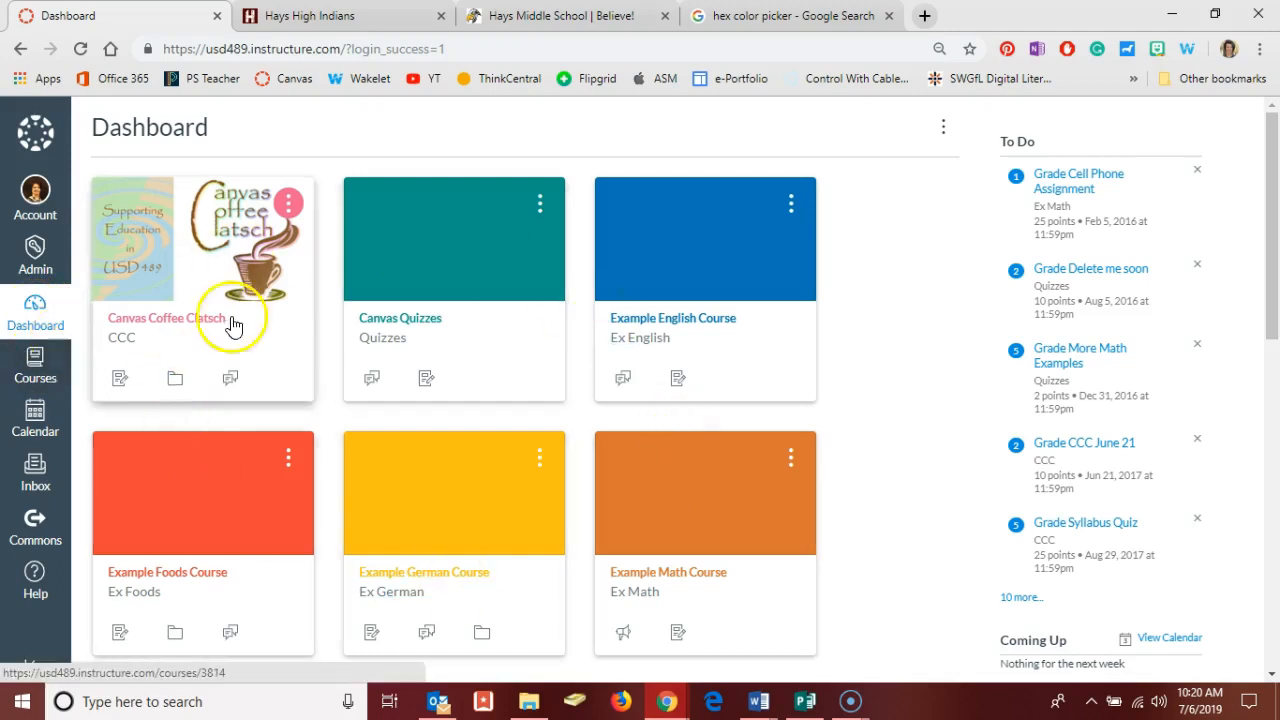
Look through the full list of courses and check the Help options.
{"action": "left_click", "coordinate": [31, 370]}
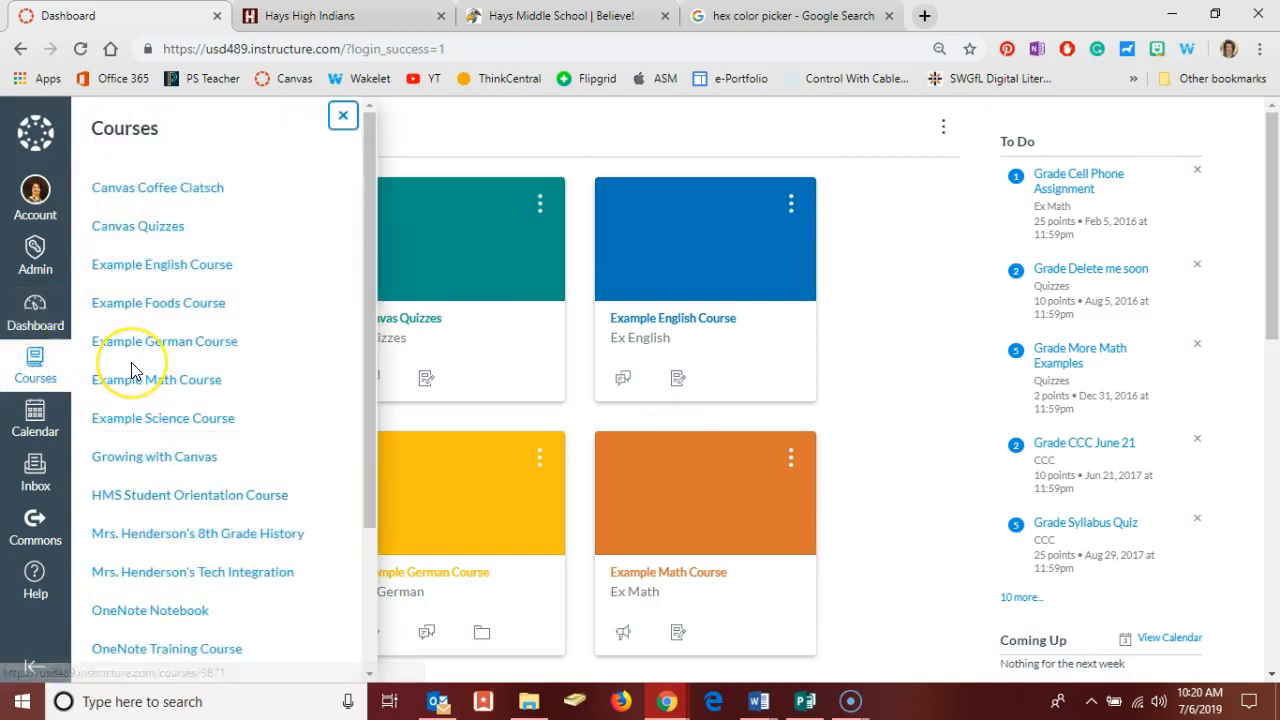
{"action": "scroll", "coordinate": [134, 371], "scroll_direction": "down", "scroll_amount": 1}
{"action": "scroll", "coordinate": [134, 371], "scroll_direction": "down", "scroll_amount": 1}
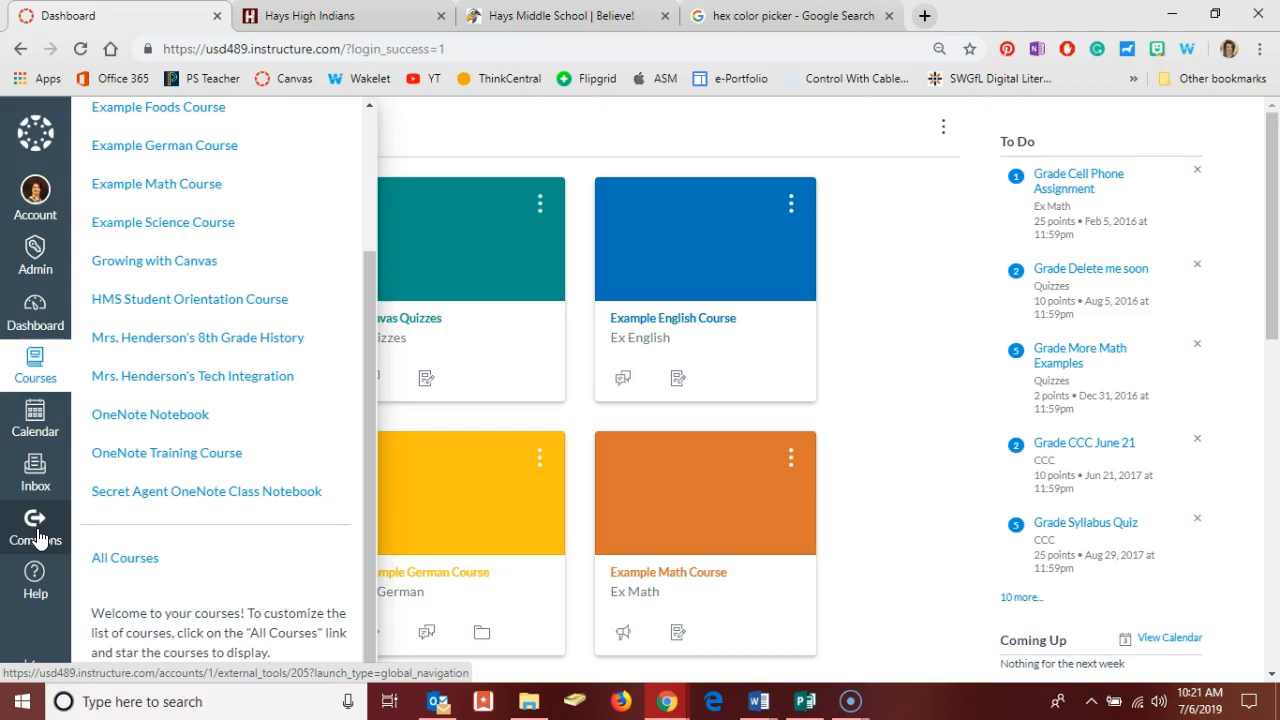
{"action": "left_click", "coordinate": [35, 582]}
{"action": "left_click", "coordinate": [36, 584]}
{"action": "left_click", "coordinate": [36, 584]}
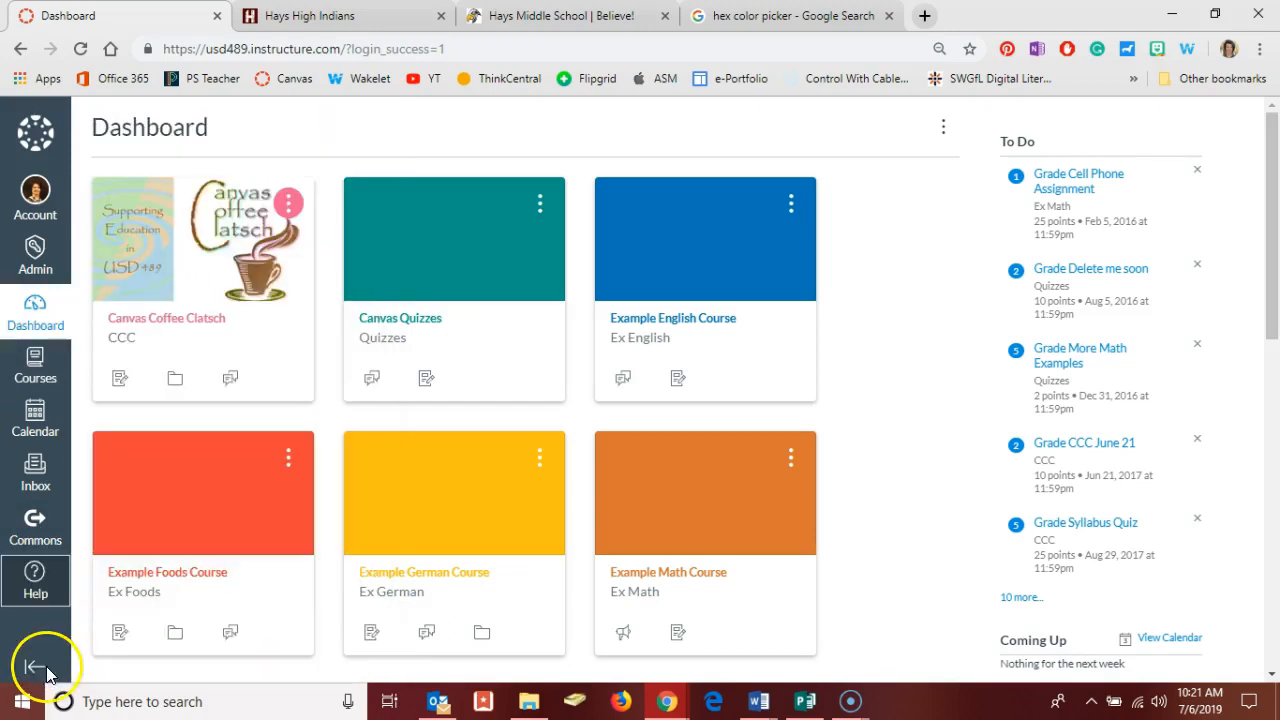
Create a new course named with the teacher's title and surname followed by History, using the short name History.
{"action": "scroll", "coordinate": [903, 520], "scroll_direction": "down", "scroll_amount": 1}
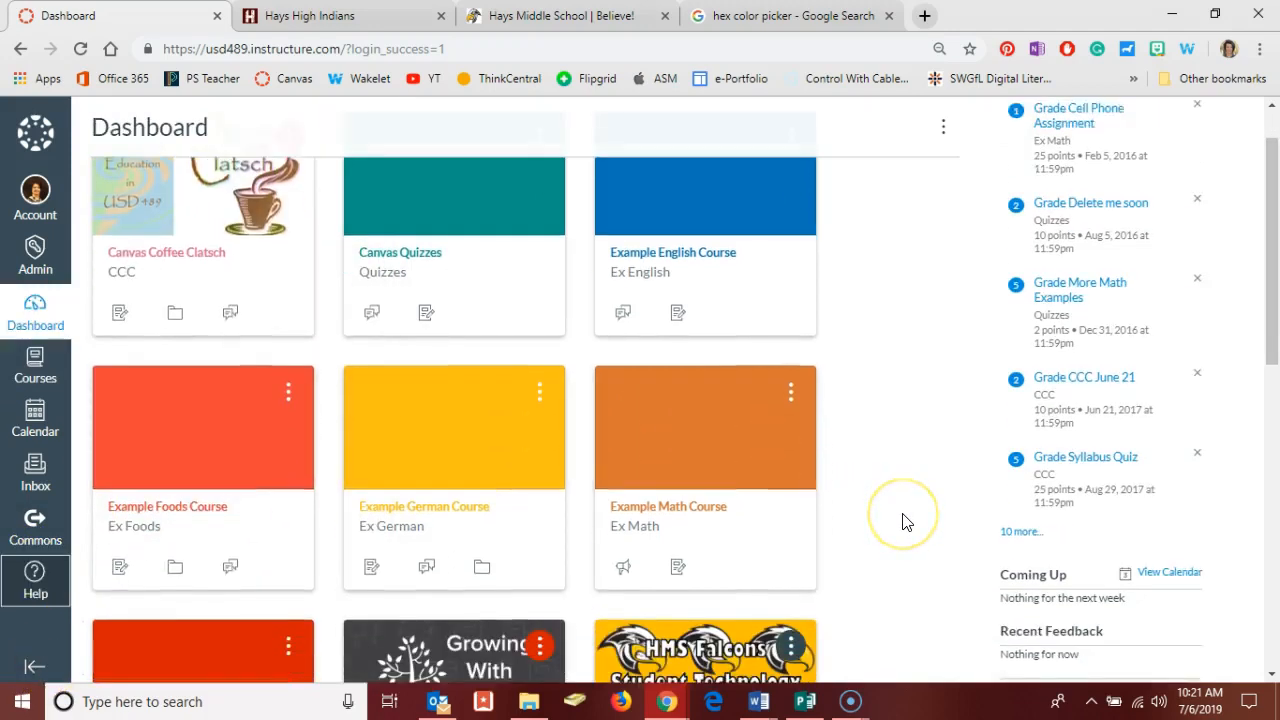
{"action": "scroll", "coordinate": [903, 520], "scroll_direction": "down", "scroll_amount": 2}
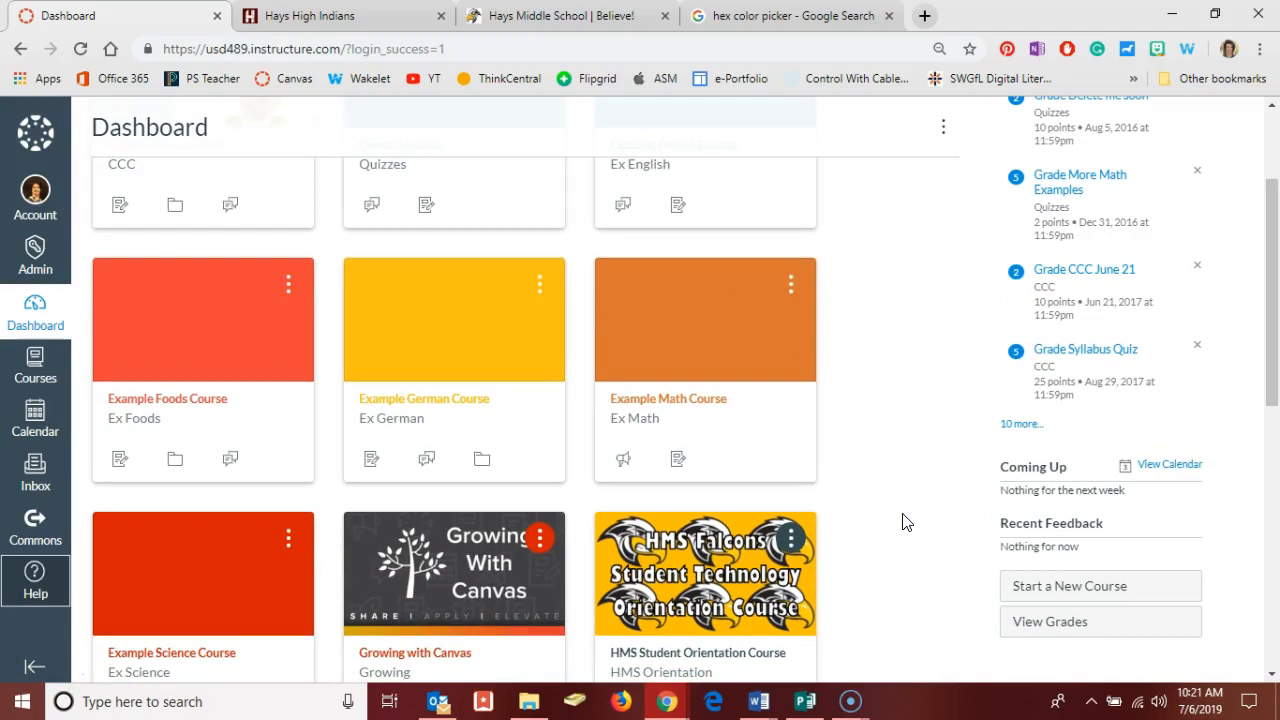
{"action": "left_click", "coordinate": [1053, 590]}
{"action": "left_click", "coordinate": [687, 321]}
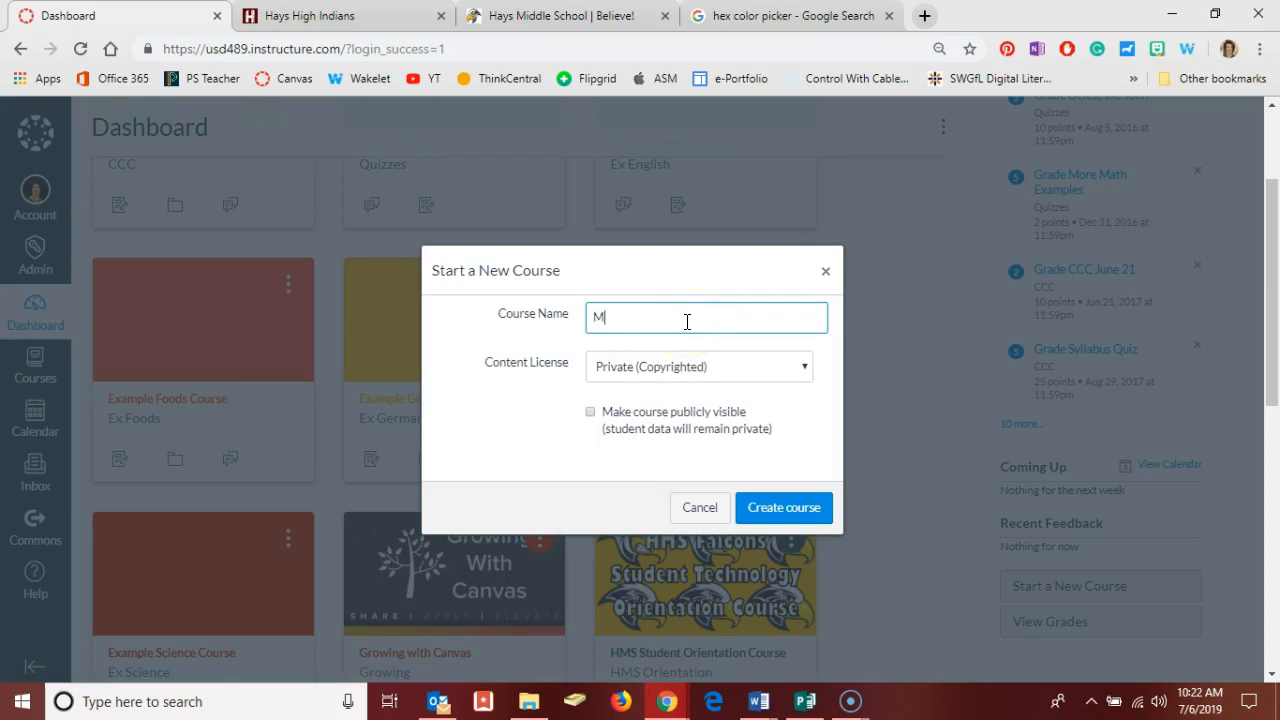
{"action": "type", "text": "Mrs. Henderson History"}
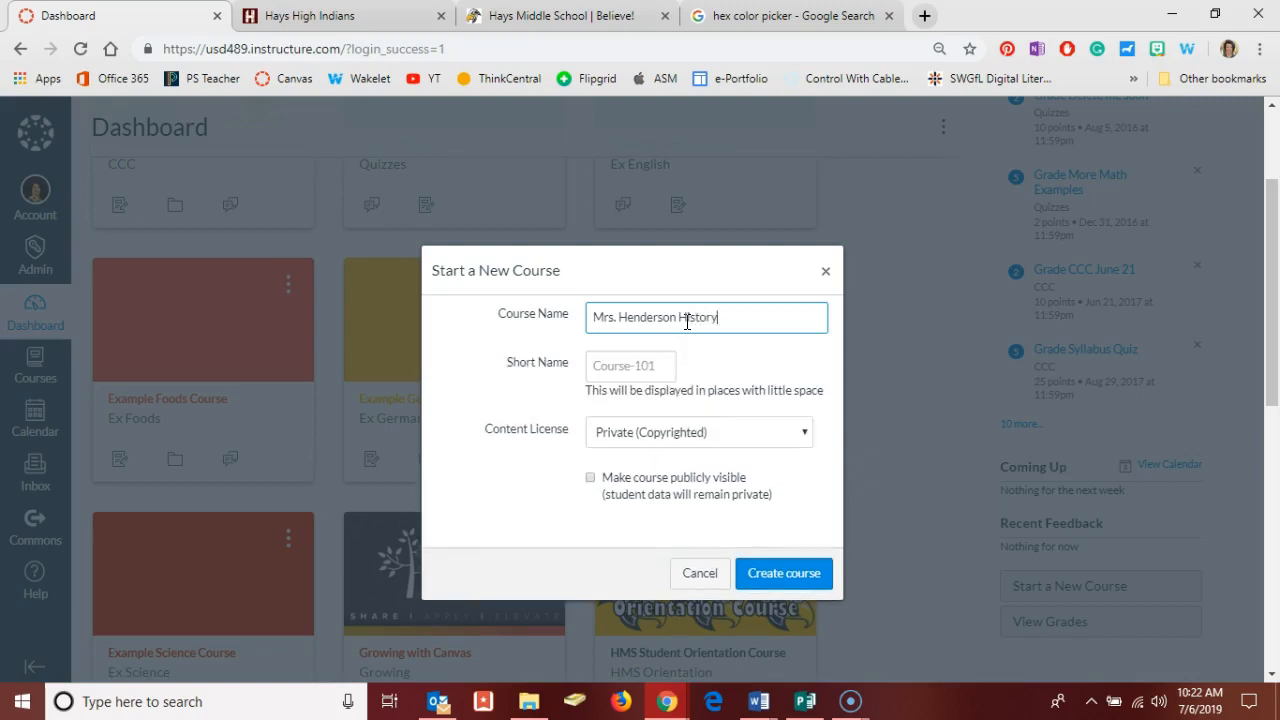
{"action": "left_click", "coordinate": [640, 366]}
{"action": "type", "text": "History"}
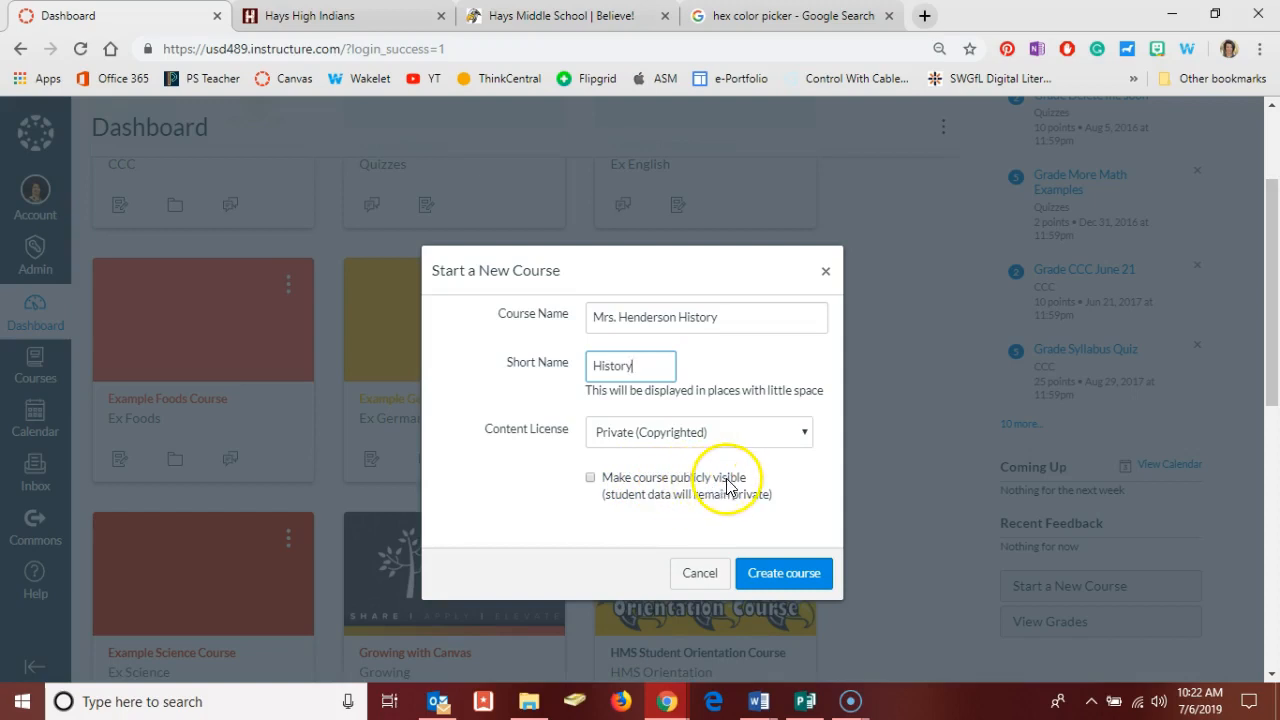
{"action": "left_click", "coordinate": [783, 575]}
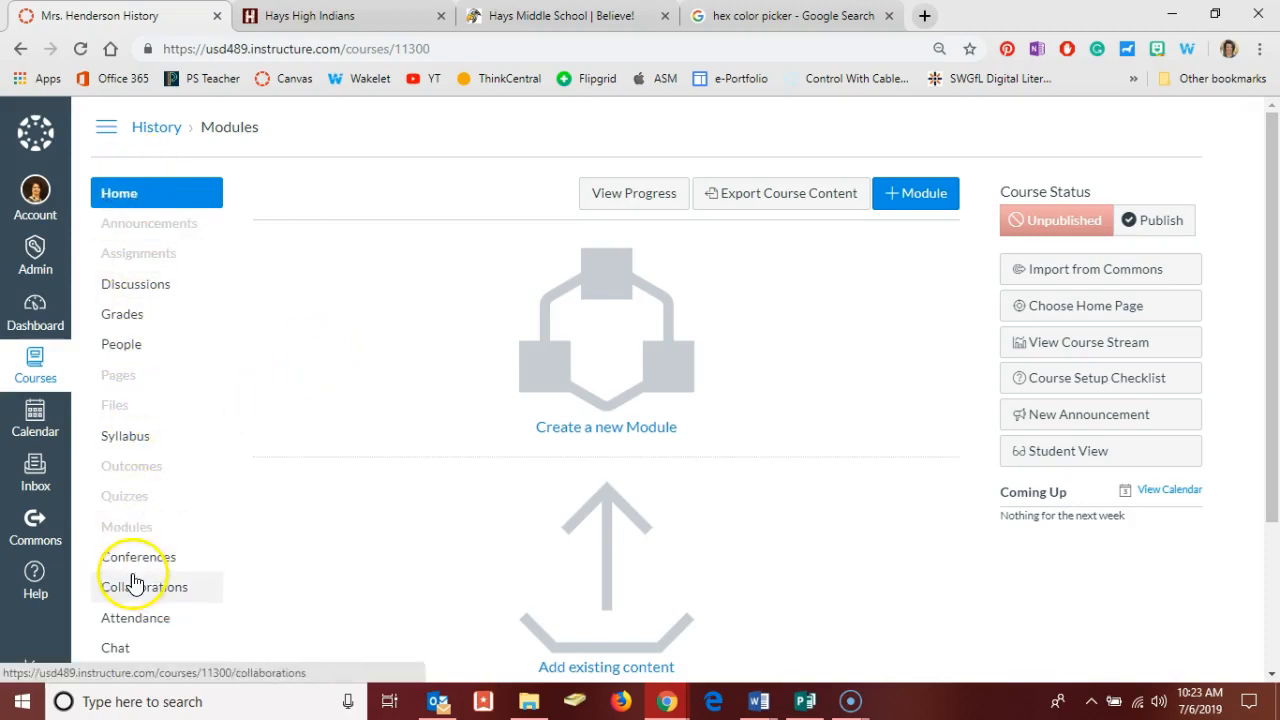
Open the navigation settings of the new History course.
{"action": "left_click", "coordinate": [163, 494]}
{"action": "scroll", "coordinate": [165, 495], "scroll_direction": "down", "scroll_amount": 1}
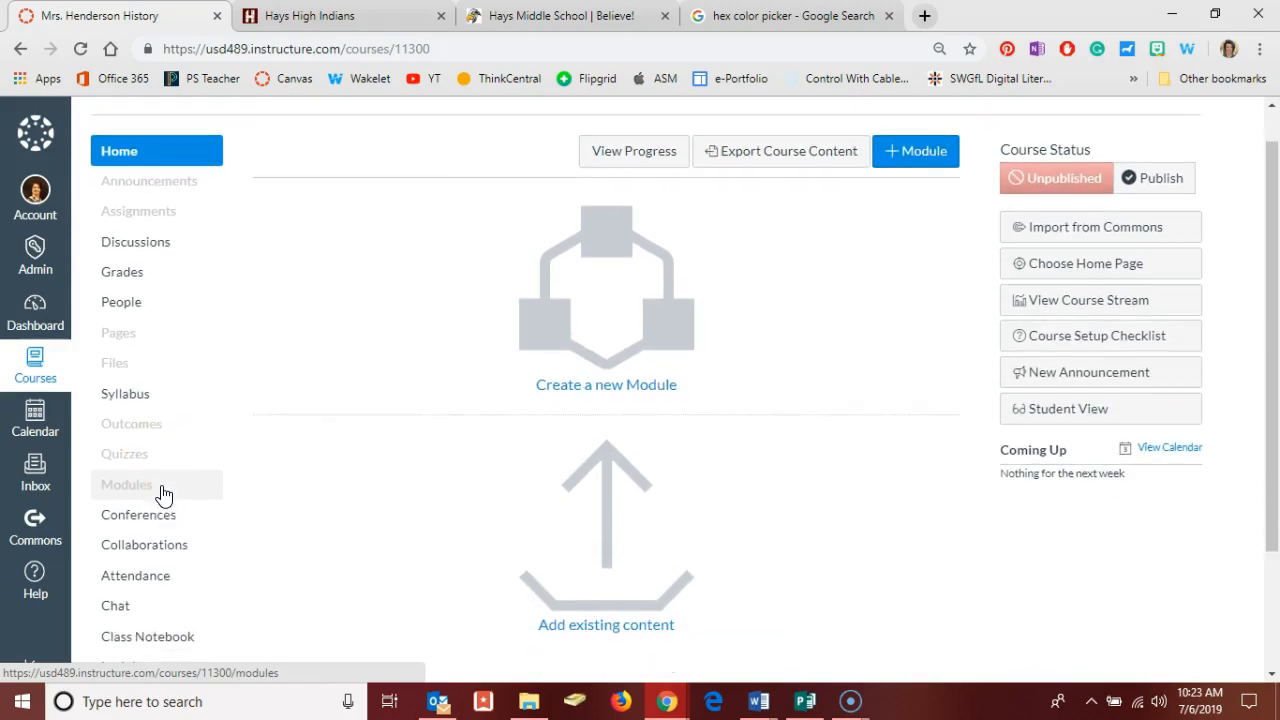
{"action": "scroll", "coordinate": [163, 494], "scroll_direction": "down", "scroll_amount": 1}
{"action": "scroll", "coordinate": [163, 494], "scroll_direction": "down", "scroll_amount": 1}
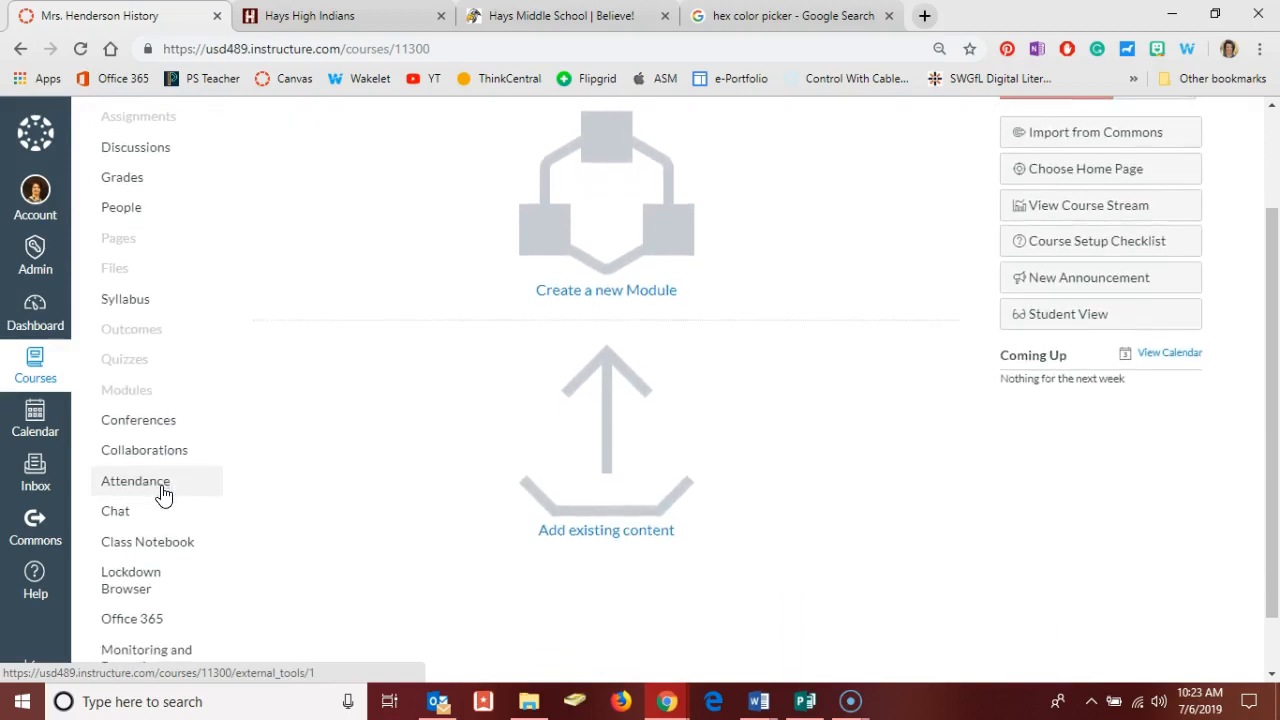
{"action": "scroll", "coordinate": [163, 494], "scroll_direction": "down", "scroll_amount": 2}
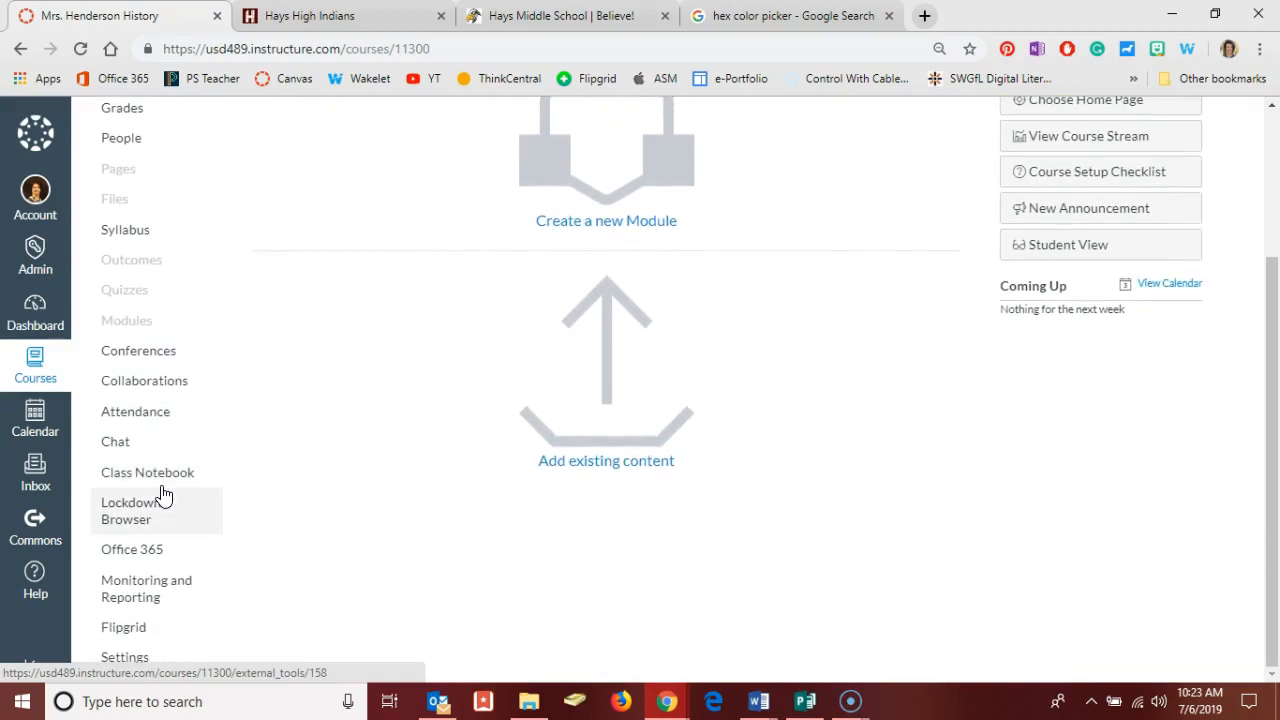
{"action": "left_click", "coordinate": [136, 664]}
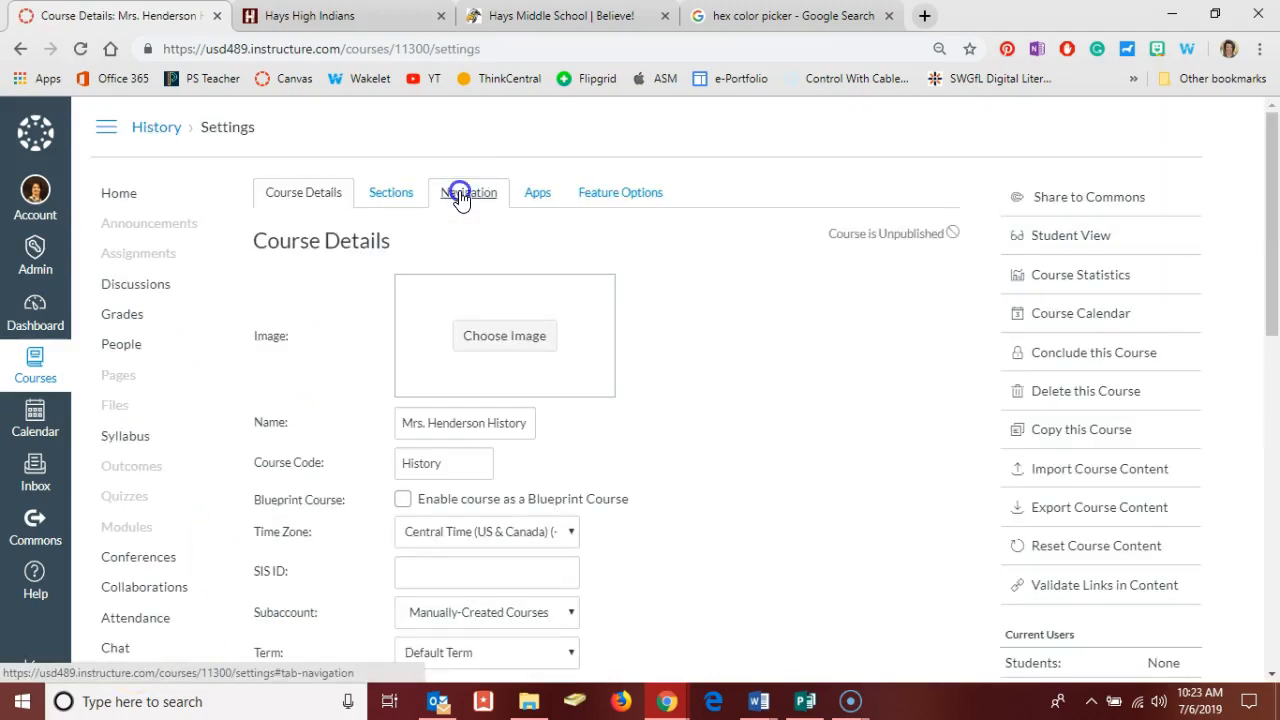
{"action": "left_click", "coordinate": [461, 198]}
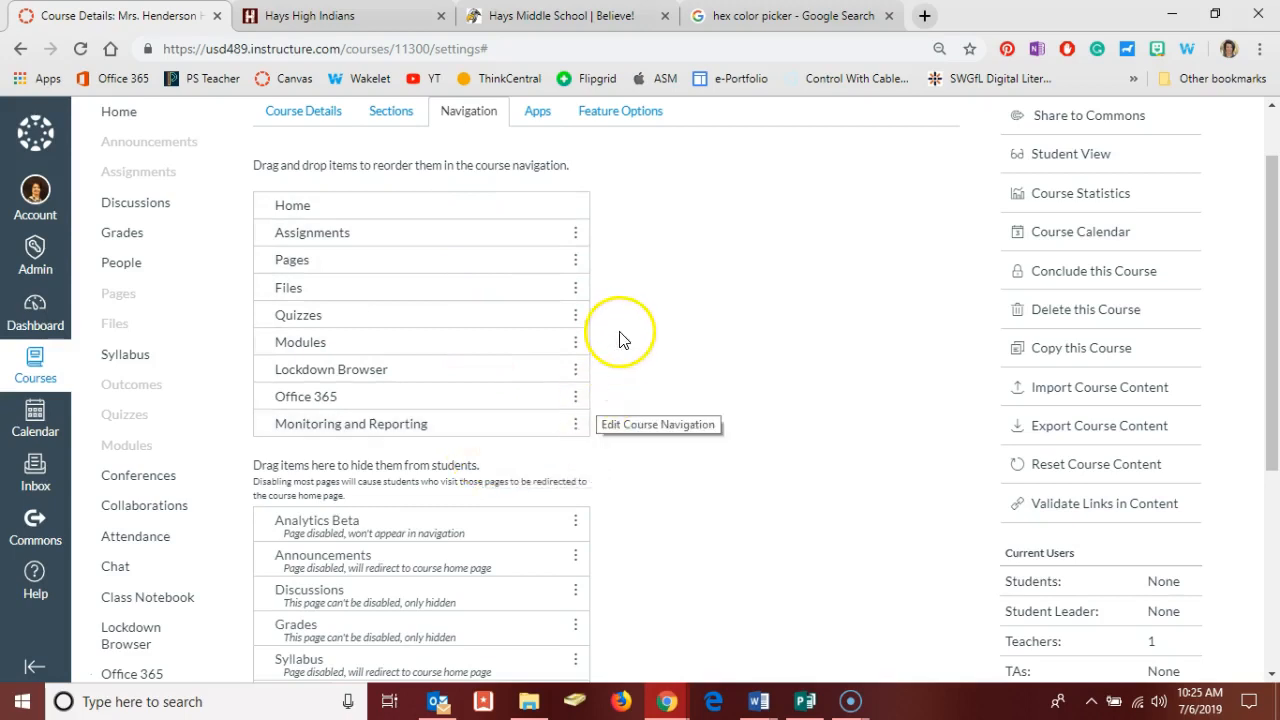
Disable the Pages item in the course navigation.
{"action": "left_click", "coordinate": [575, 262]}
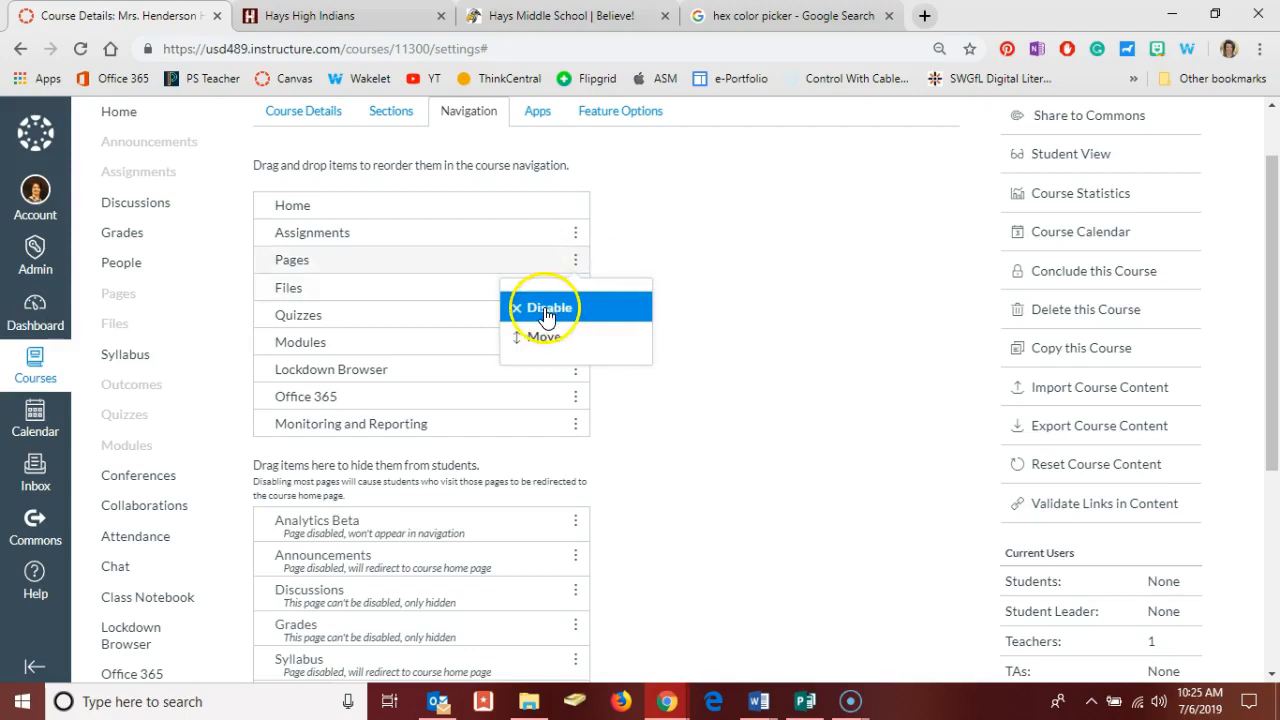
{"action": "left_click", "coordinate": [545, 311]}
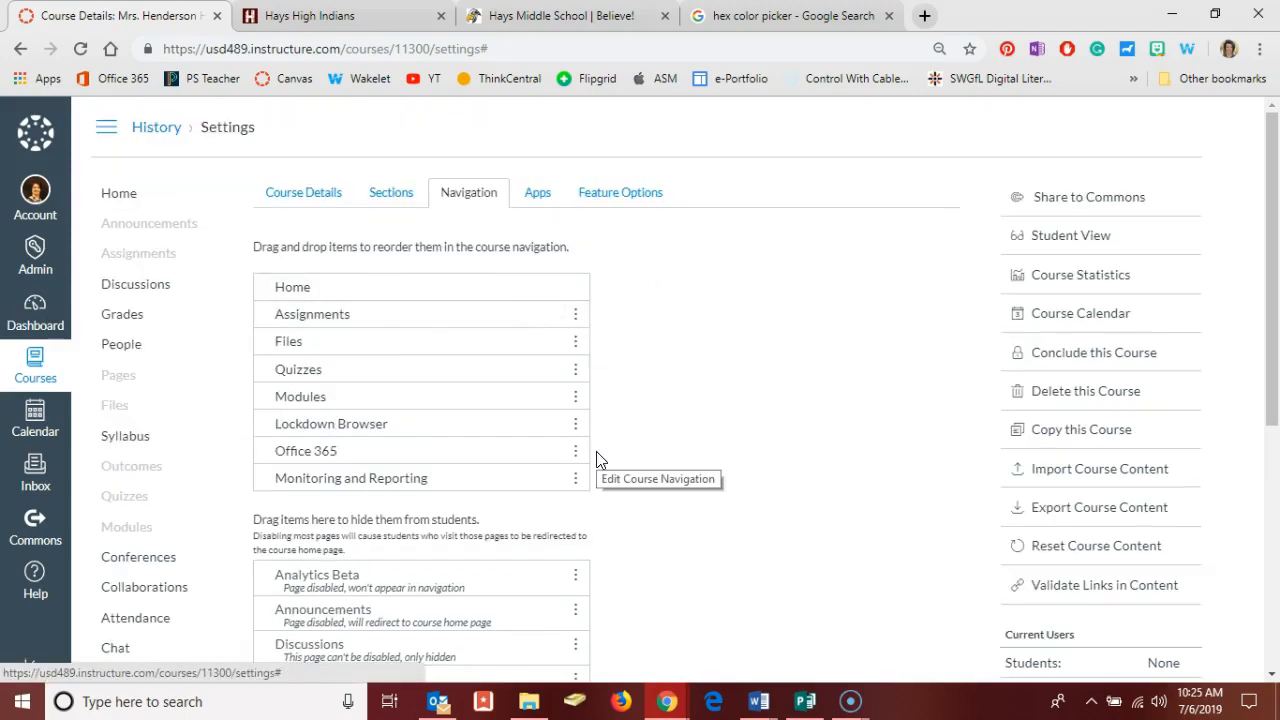
{"action": "scroll", "coordinate": [618, 460], "scroll_direction": "down", "scroll_amount": 1}
{"action": "scroll", "coordinate": [618, 460], "scroll_direction": "down", "scroll_amount": 3}
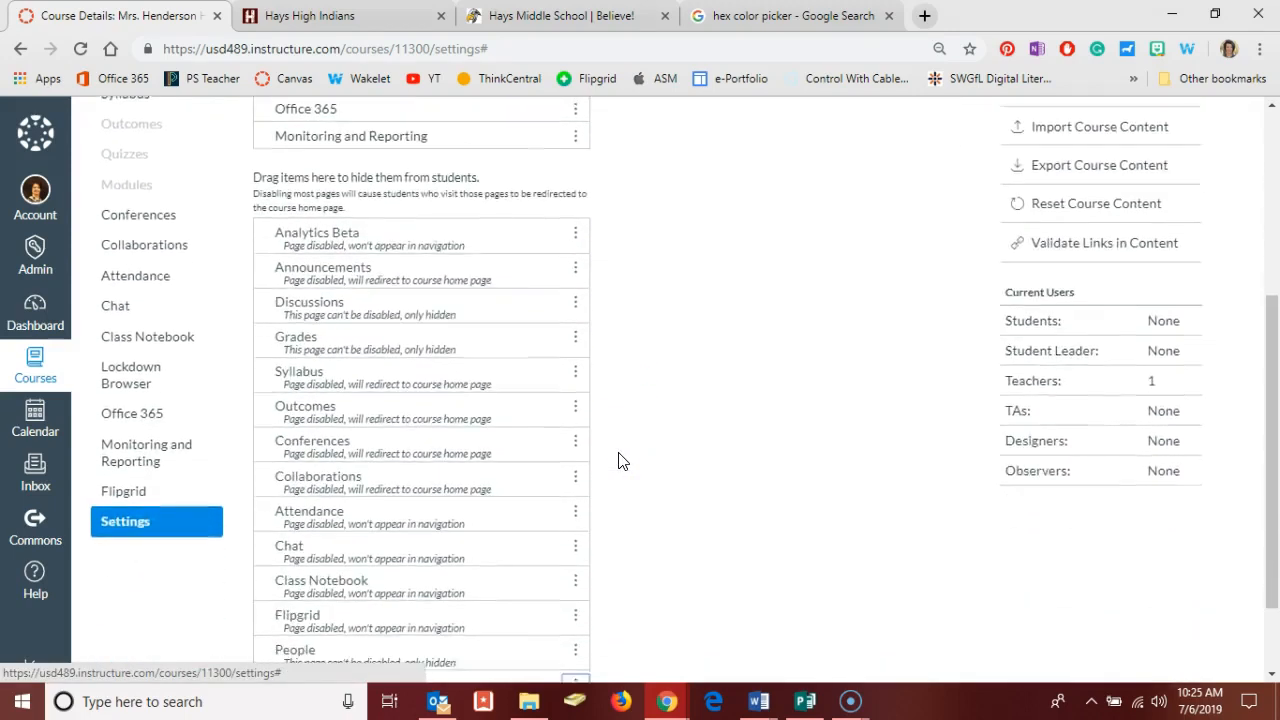
{"action": "scroll", "coordinate": [575, 430], "scroll_direction": "up", "scroll_amount": 2}
{"action": "scroll", "coordinate": [571, 425], "scroll_direction": "up", "scroll_amount": 2}
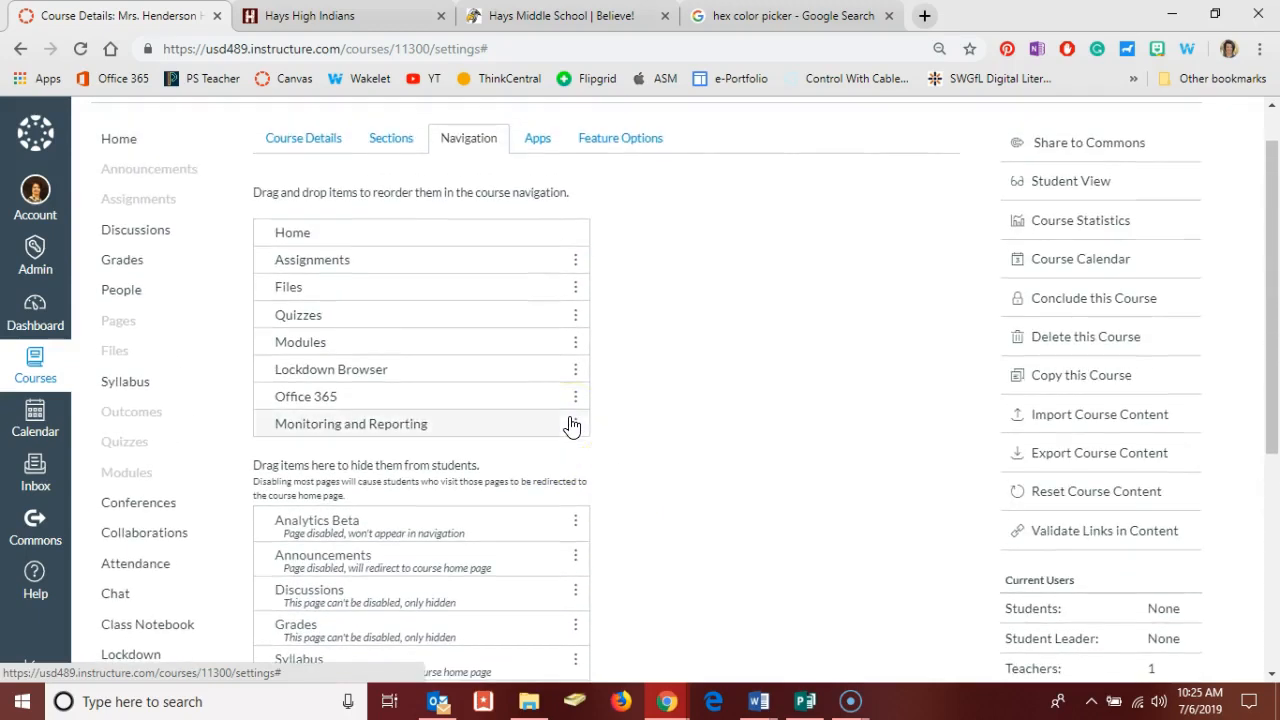
Reorder the course navigation so that Quizzes comes directly after Home and Assignments directly after Files.
{"action": "mouse_move", "coordinate": [445, 270]}
{"action": "left_mouse_down"}
{"action": "mouse_move", "coordinate": [437, 294]}
{"action": "mouse_move", "coordinate": [433, 250]}
{"action": "left_mouse_up"}
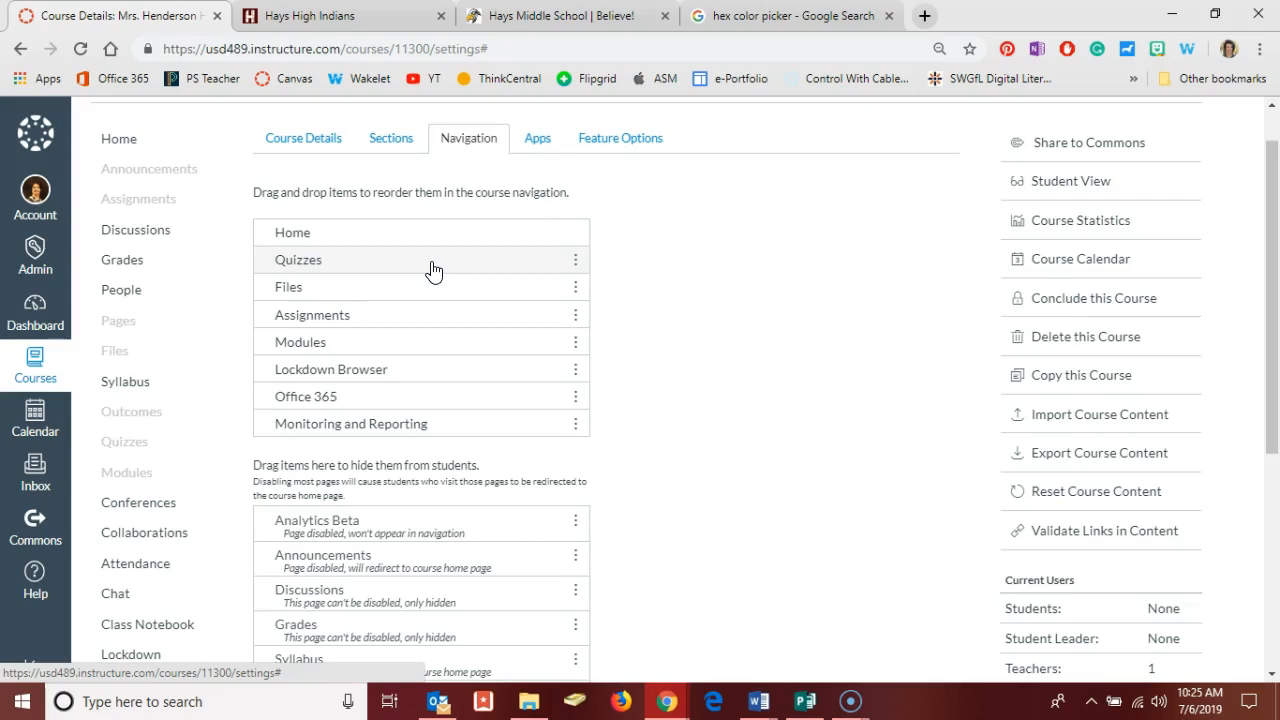
{"action": "scroll", "coordinate": [629, 491], "scroll_direction": "up", "scroll_amount": 1}
Enable Discussions in the course navigation between Modules and Lockdown Browser, and save the navigation changes.
{"action": "scroll", "coordinate": [623, 509], "scroll_direction": "down", "scroll_amount": 2}
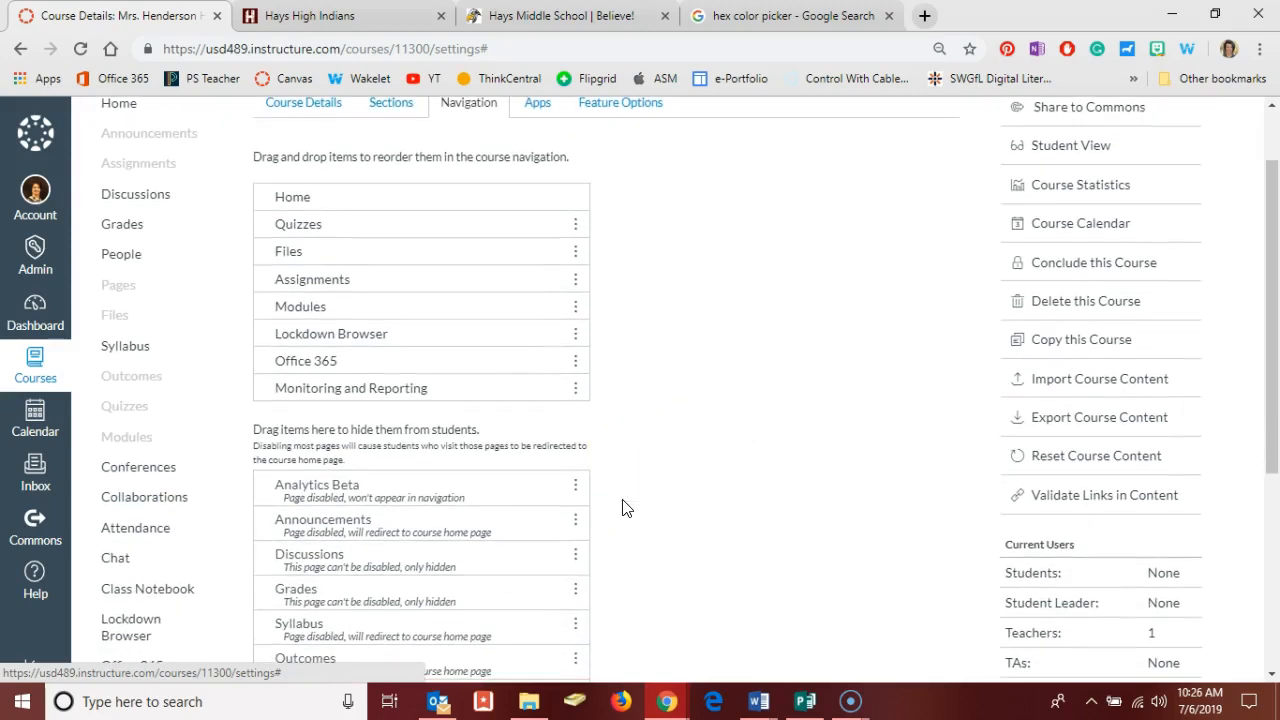
{"action": "left_click", "coordinate": [577, 558]}
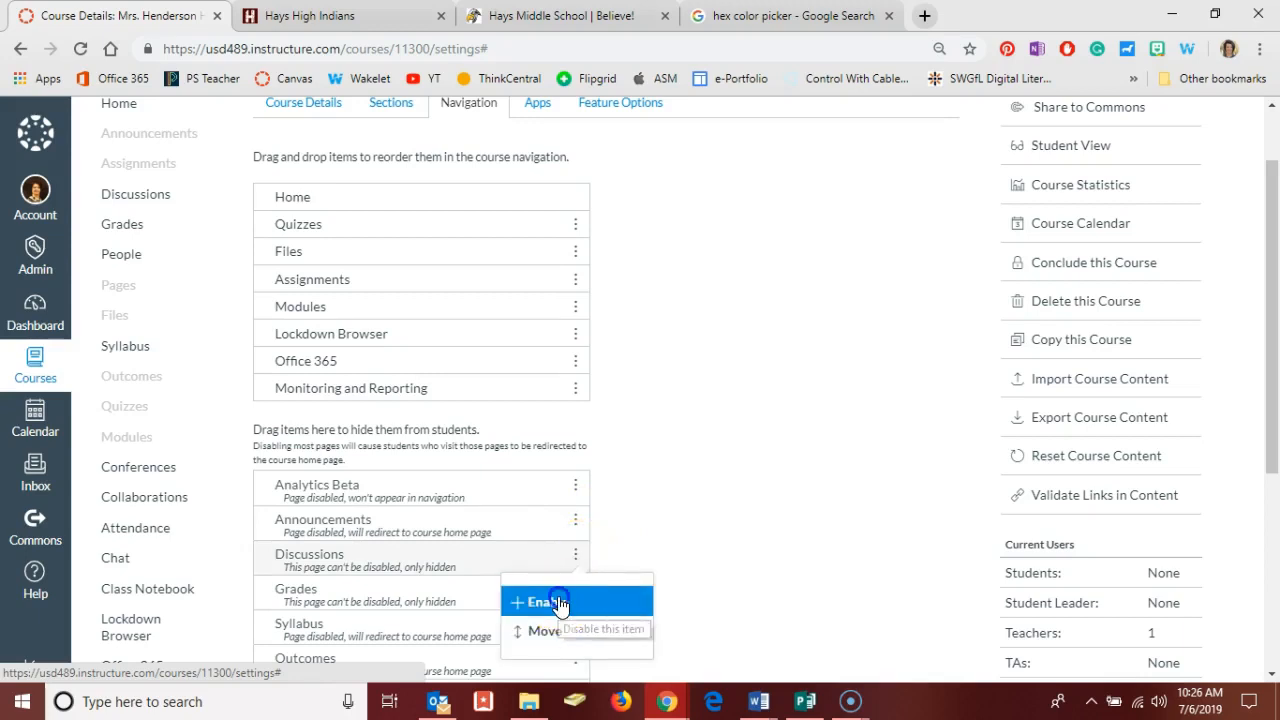
{"action": "left_click", "coordinate": [559, 602]}
{"action": "left_click_drag", "start_coordinate": [485, 512], "coordinate": [477, 417]}
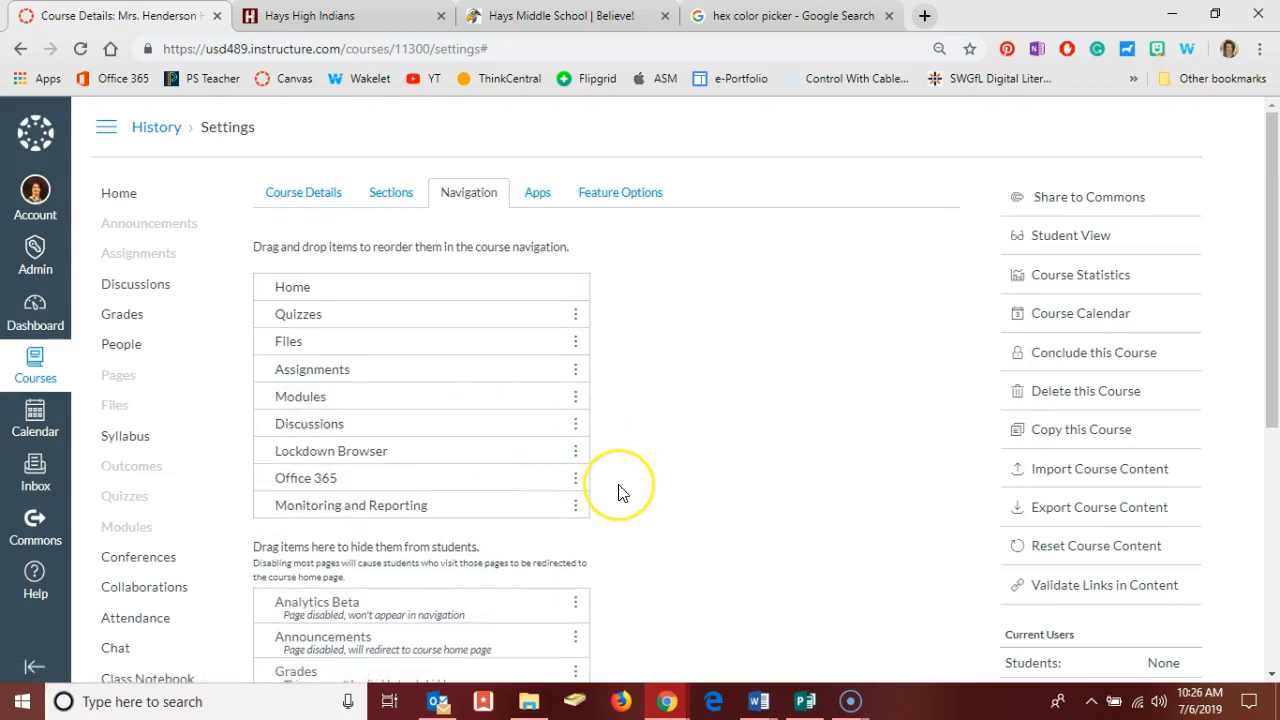
{"action": "scroll", "coordinate": [618, 492], "scroll_direction": "down", "scroll_amount": 7}
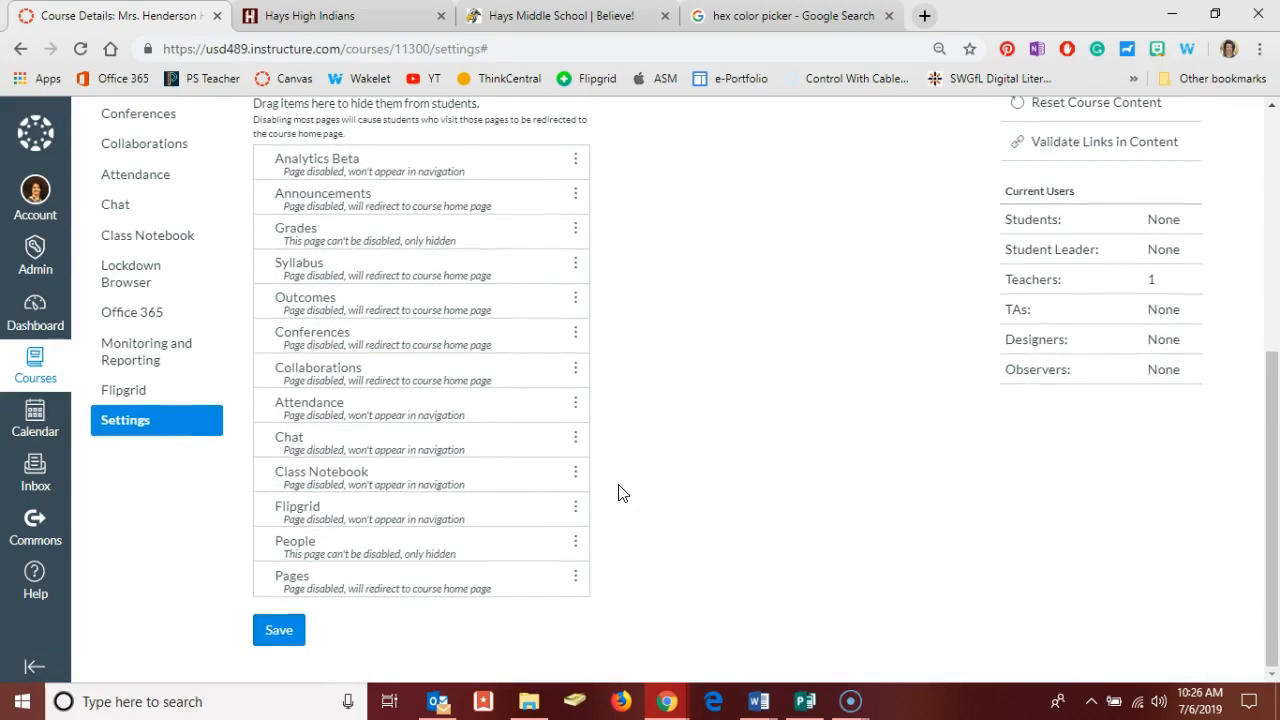
{"action": "left_click", "coordinate": [278, 632]}
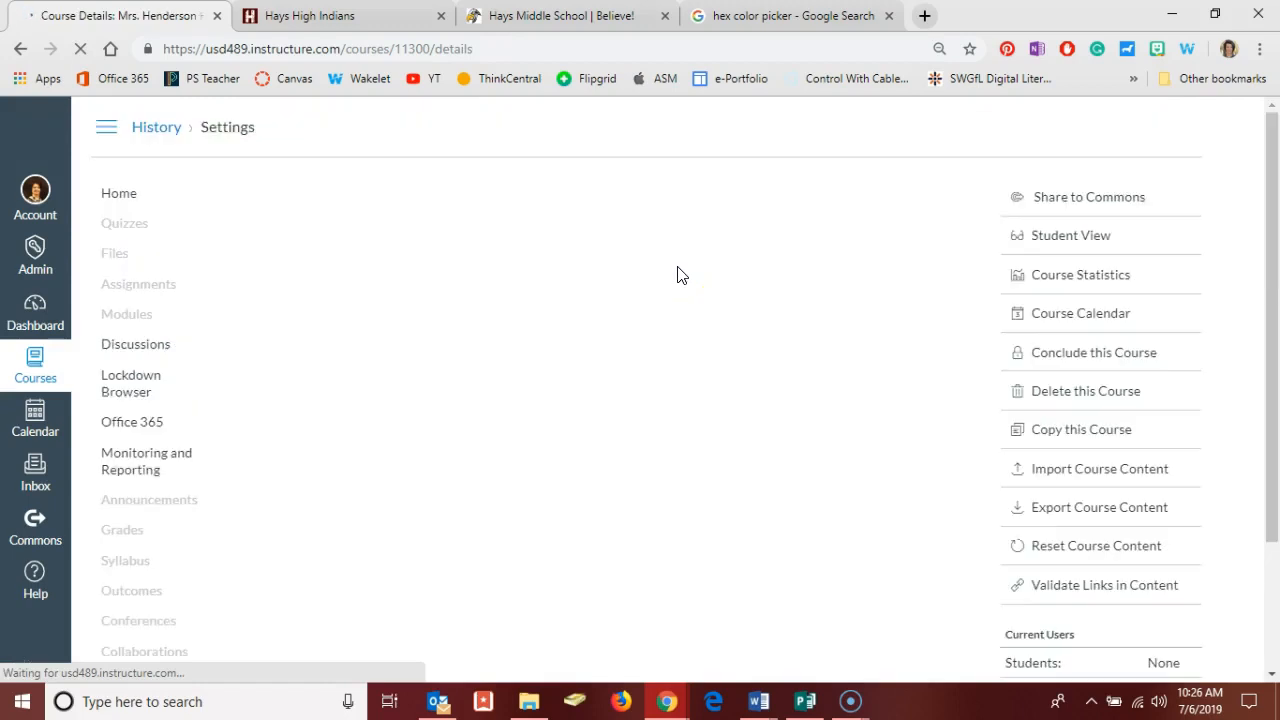